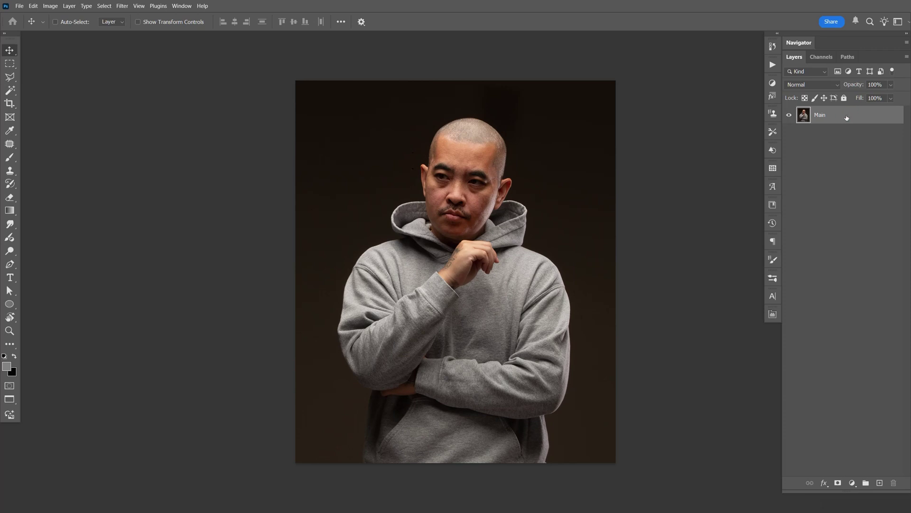
Step: Duplicate the Main layer and rename the copy 'sharpen'
{"action": "key", "text": "ctrl+j"}
{"action": "double_click", "coordinate": [830, 115]}
{"action": "type", "text": "sharpen"}
{"action": "key", "text": "Return"}
Step: Run the Sharpen Low action from the Noyse PS Actions set on the sharpen layer
{"action": "left_click", "coordinate": [773, 65]}
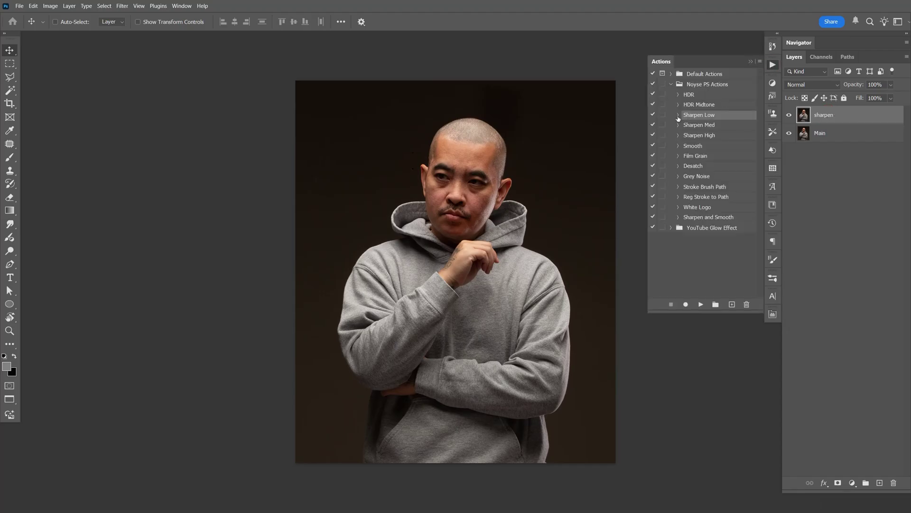
{"action": "left_click", "coordinate": [182, 5]}
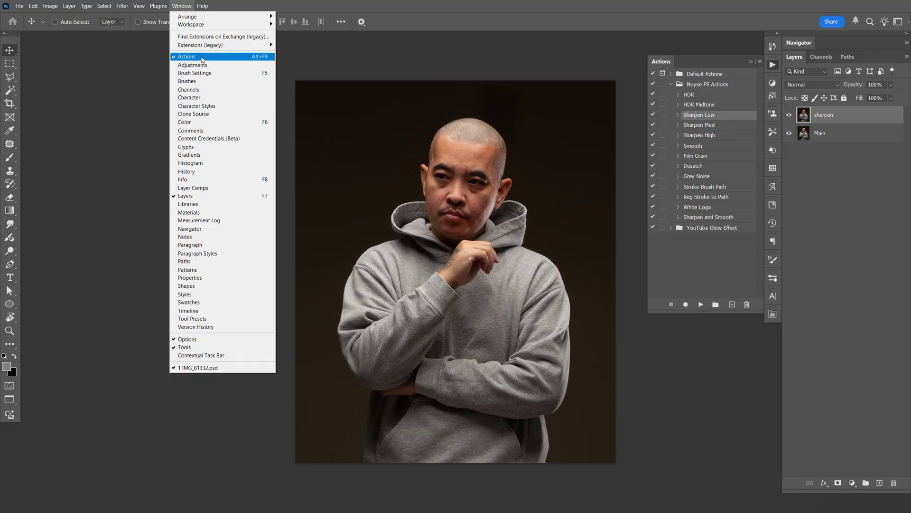
{"action": "left_click", "coordinate": [181, 6]}
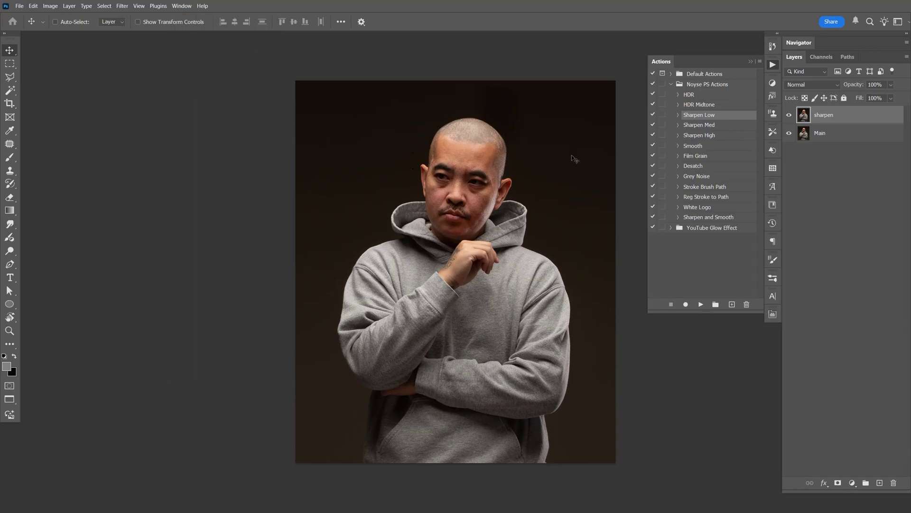
{"action": "left_click", "coordinate": [670, 85]}
{"action": "left_click", "coordinate": [669, 85]}
{"action": "left_click", "coordinate": [723, 125]}
{"action": "left_click", "coordinate": [724, 137]}
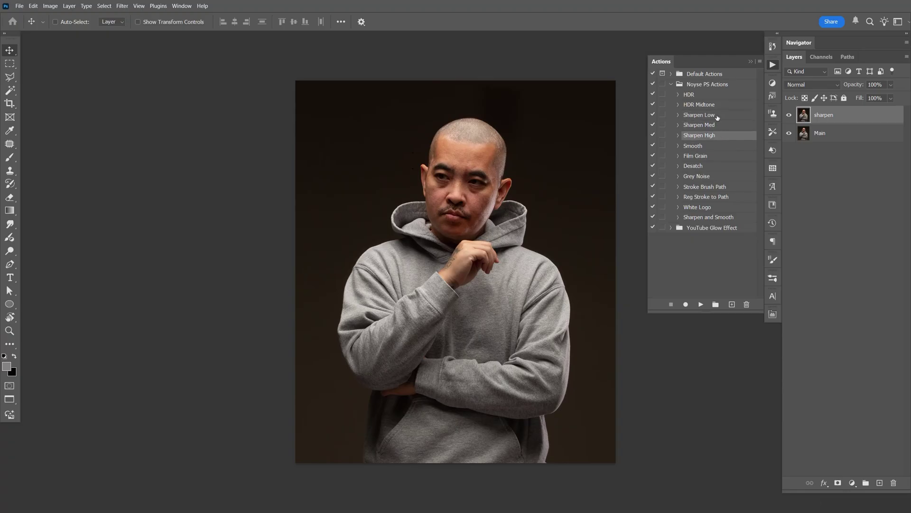
{"action": "left_click", "coordinate": [716, 117]}
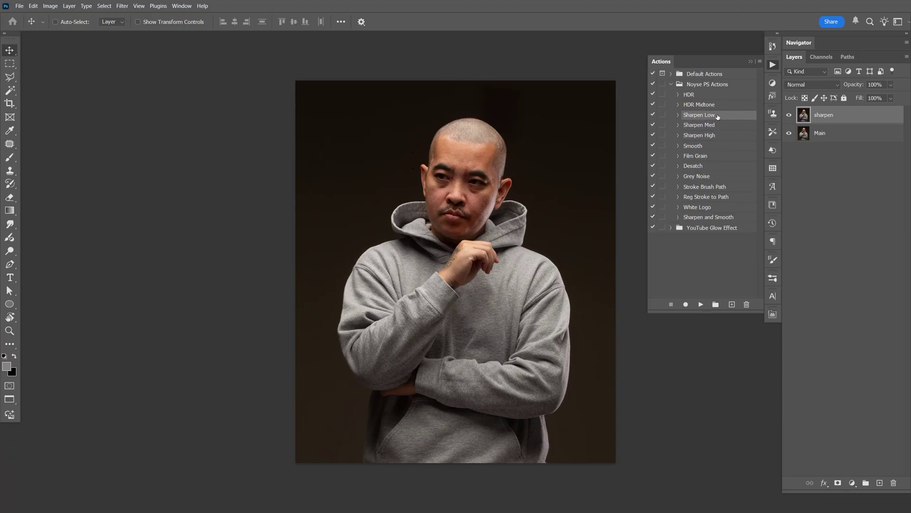
{"action": "left_click", "coordinate": [701, 304]}
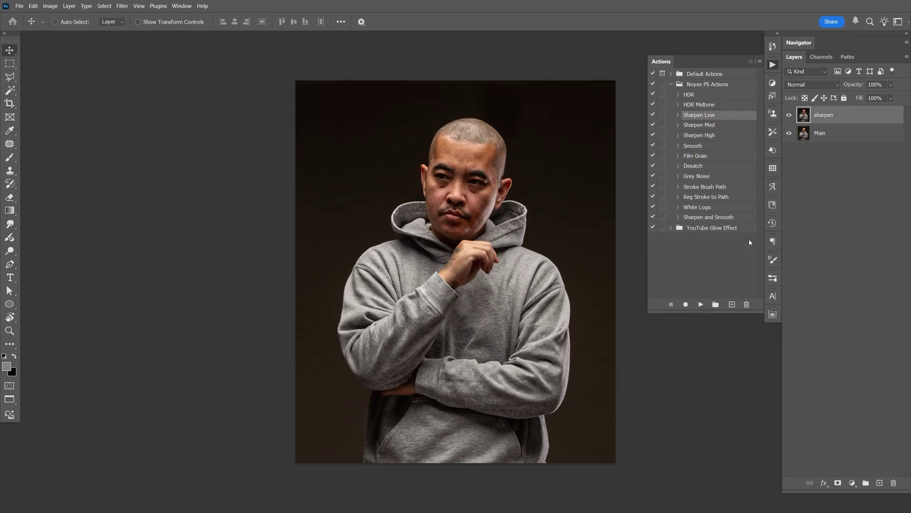
Step: Duplicate the sharpen layer and rename the copy 'smooth'
{"action": "key", "text": "ctrl+j"}
{"action": "double_click", "coordinate": [840, 117]}
{"action": "type", "text": "s"}
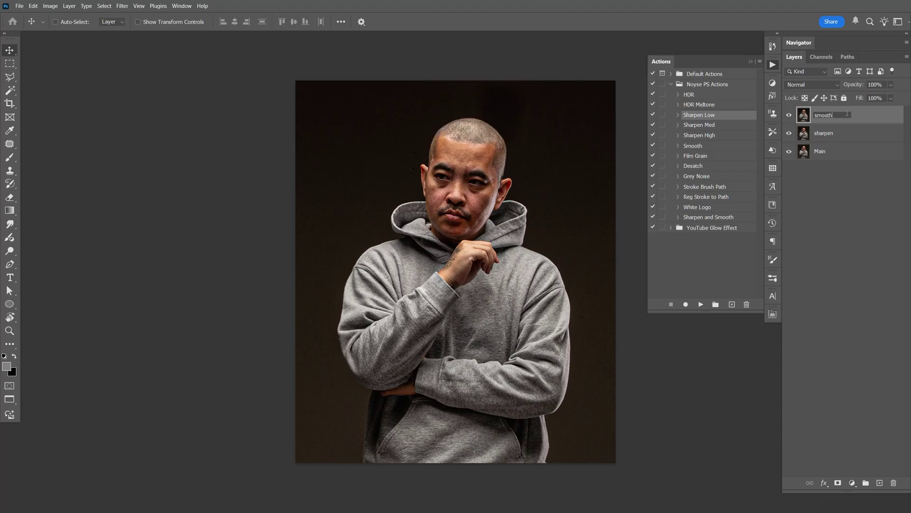
{"action": "type", "text": "mooth"}
{"action": "key", "text": "Return"}
Step: Run the Smooth action on the smooth layer and set its opacity to 50%
{"action": "left_click", "coordinate": [695, 149]}
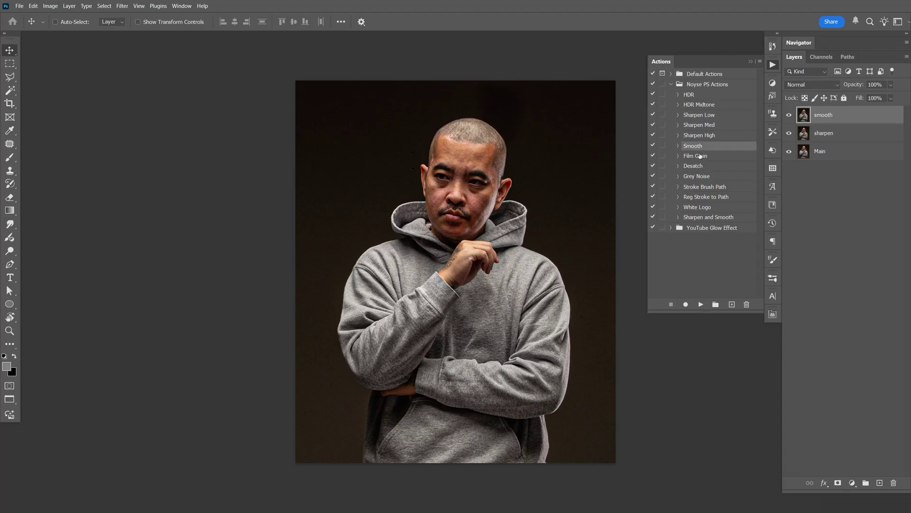
{"action": "left_click", "coordinate": [701, 305]}
{"action": "type", "text": "50"}
{"action": "key", "text": "Return"}
Step: Add a layer mask and invert it to black to hide all the smoothing
{"action": "left_click", "coordinate": [838, 483]}
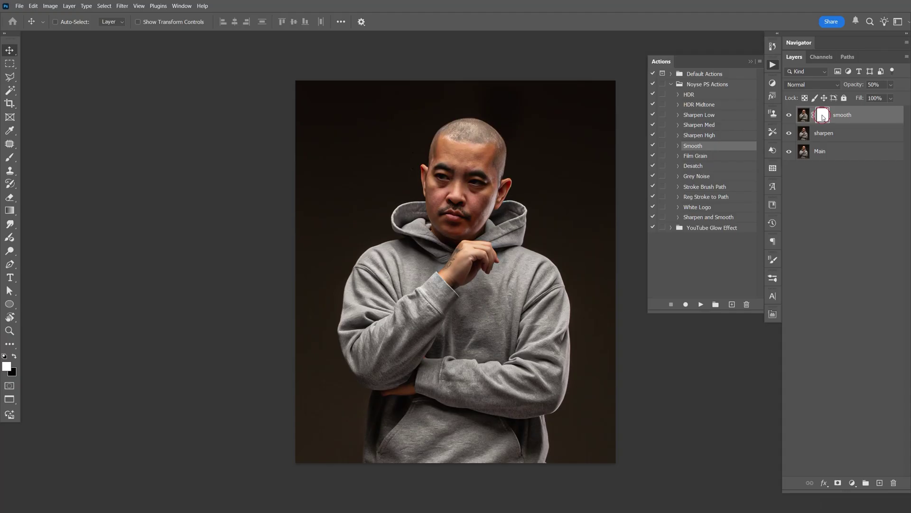
{"action": "key", "text": "ctrl+i"}
{"action": "left_click", "coordinate": [772, 64]}
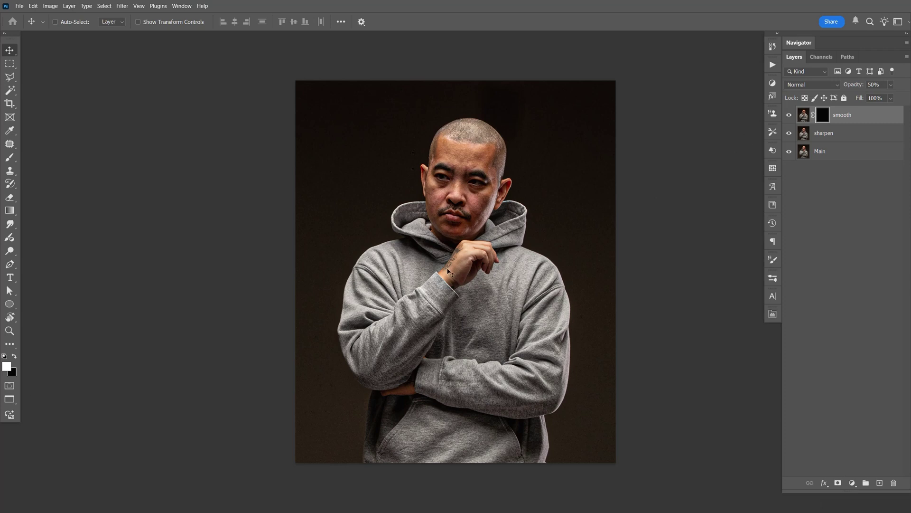
Step: Select the Brush with a white foreground and target the smooth layer's mask
{"action": "key", "text": "b"}
{"action": "left_click", "coordinate": [7, 366]}
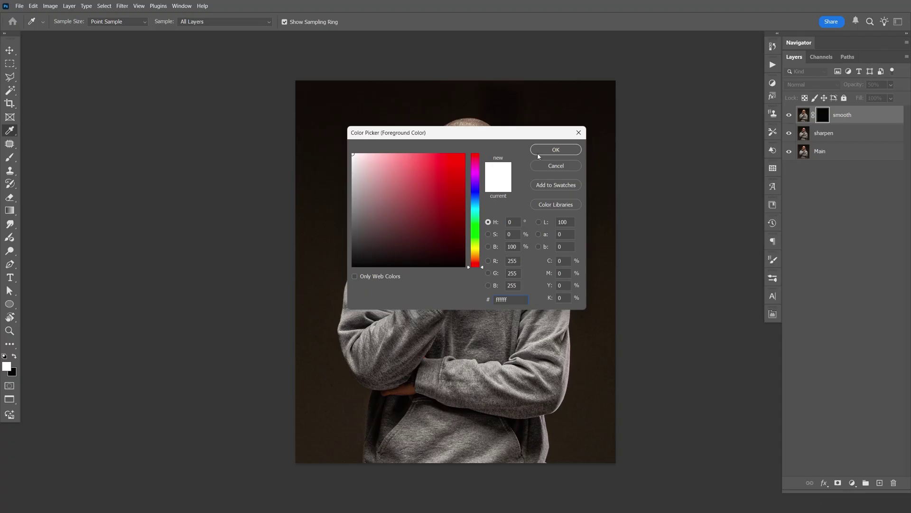
{"action": "left_click", "coordinate": [546, 149]}
{"action": "left_click", "coordinate": [823, 116]}
Step: Paint white over the forehead, under the eyes, cheeks and chin, using size 10 for detail
{"action": "mouse_move", "coordinate": [446, 150]}
{"action": "left_mouse_down"}
{"action": "mouse_move", "coordinate": [482, 153]}
{"action": "mouse_move", "coordinate": [476, 160]}
{"action": "left_mouse_up"}
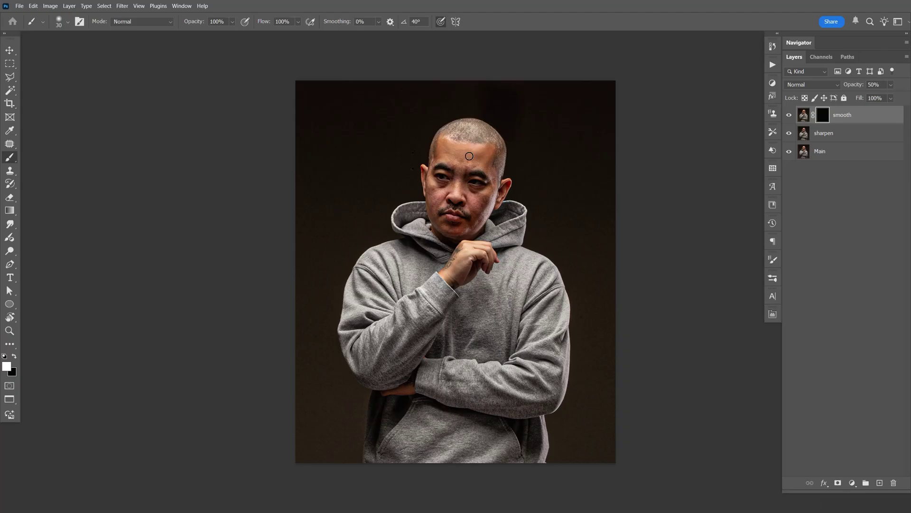
{"action": "mouse_move", "coordinate": [458, 186]}
{"action": "left_mouse_down"}
{"action": "mouse_move", "coordinate": [474, 202]}
{"action": "mouse_move", "coordinate": [494, 184]}
{"action": "left_mouse_up"}
{"action": "left_click", "coordinate": [430, 202]}
{"action": "mouse_move", "coordinate": [430, 203]}
{"action": "left_mouse_down"}
{"action": "mouse_move", "coordinate": [456, 234]}
{"action": "mouse_move", "coordinate": [447, 185]}
{"action": "mouse_move", "coordinate": [431, 178]}
{"action": "left_mouse_up"}
{"action": "key", "text": "bracketleft"}
{"action": "key", "text": "bracketleft"}
{"action": "left_click", "coordinate": [474, 196]}
{"action": "left_click", "coordinate": [772, 65]}
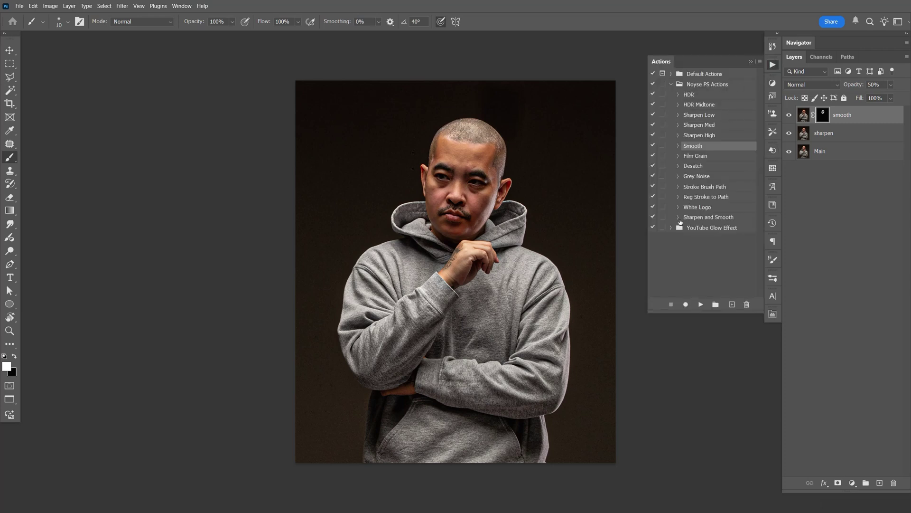
Step: Run the Grey Noise action to add the Layer 1 and Layer 1 copy grain overlays
{"action": "left_click", "coordinate": [698, 176]}
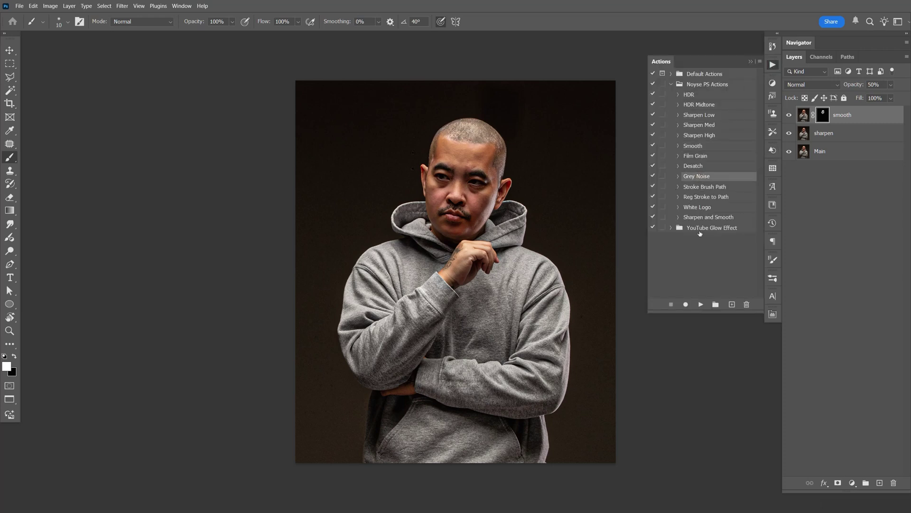
{"action": "left_click", "coordinate": [701, 304]}
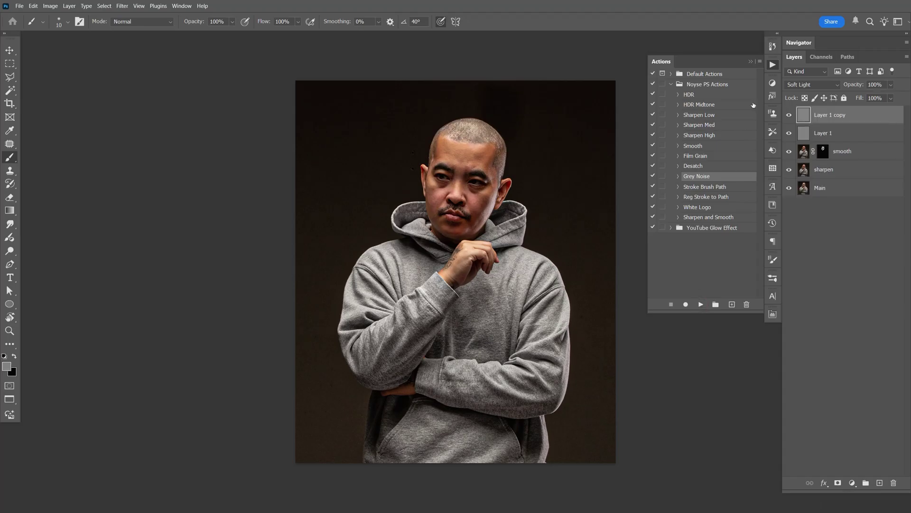
{"action": "left_click", "coordinate": [771, 66]}
Step: Zoom into the face, toggle the grain layers to compare, and select all retouch layers above Main
{"action": "key", "text": "ctrl+plus"}
{"action": "key", "text": "ctrl+plus"}
{"action": "key", "text": "ctrl+plus"}
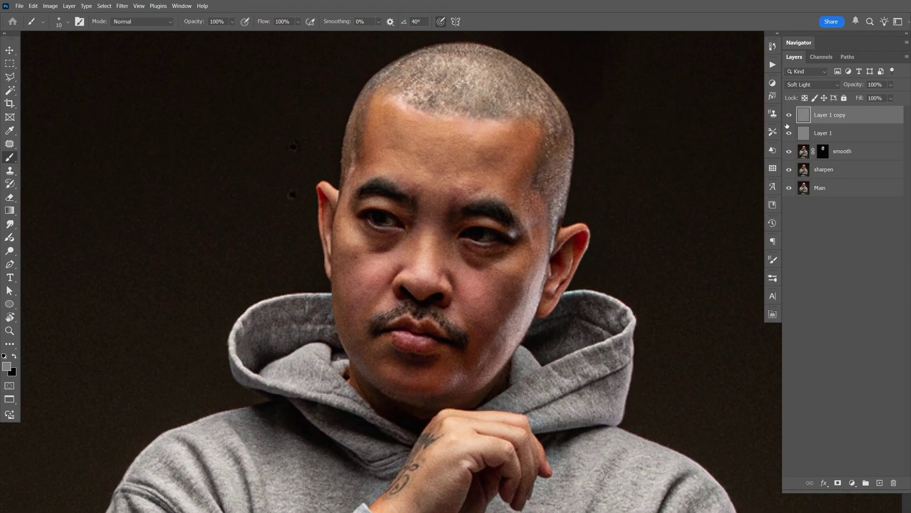
{"action": "left_click", "coordinate": [789, 115]}
{"action": "left_click", "coordinate": [790, 134]}
{"action": "left_click", "coordinate": [790, 133]}
{"action": "left_click", "coordinate": [789, 115]}
{"action": "left_click", "coordinate": [834, 169], "text": "shift"}
Step: Delete the retouch layers and make a fresh copy of Main named 'sharpen'
{"action": "key", "text": "Delete"}
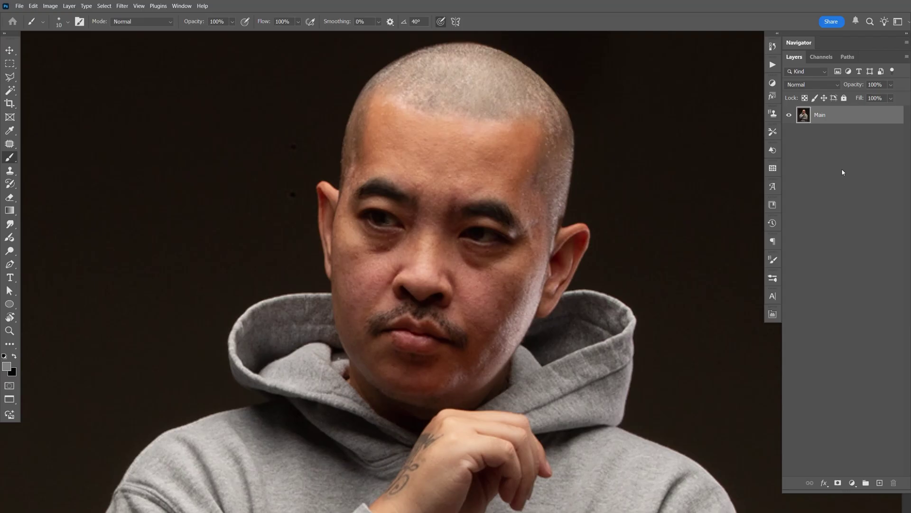
{"action": "key", "text": "ctrl+minus"}
{"action": "key", "text": "ctrl+minus"}
{"action": "key", "text": "ctrl+minus"}
{"action": "scroll", "coordinate": [529, 277], "scroll_direction": "down", "scroll_amount": 2}
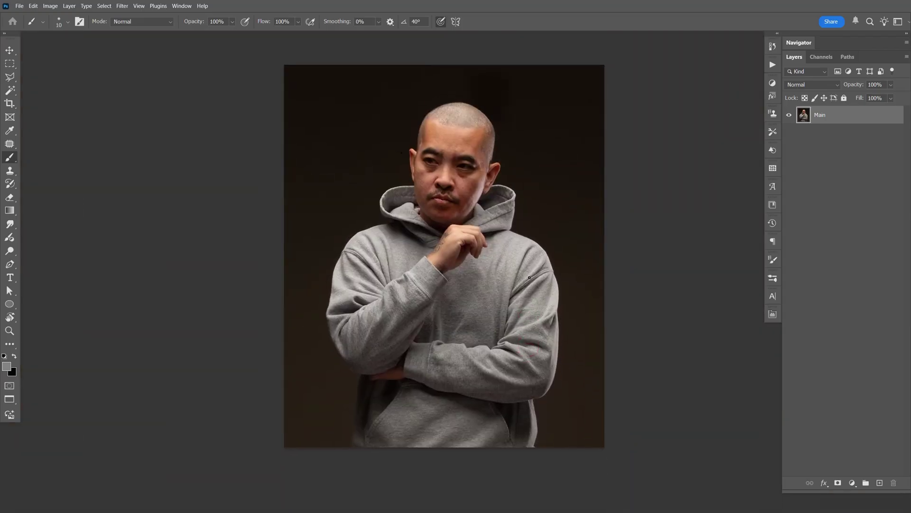
{"action": "key", "text": "ctrl+j"}
{"action": "double_click", "coordinate": [828, 115]}
{"action": "type", "text": "sharpen"}
{"action": "key", "text": "Return"}
Step: Sharpen the layer in Camera Raw Filter with Texture +84 and Clarity +35
{"action": "left_click", "coordinate": [123, 5]}
{"action": "left_click", "coordinate": [160, 78]}
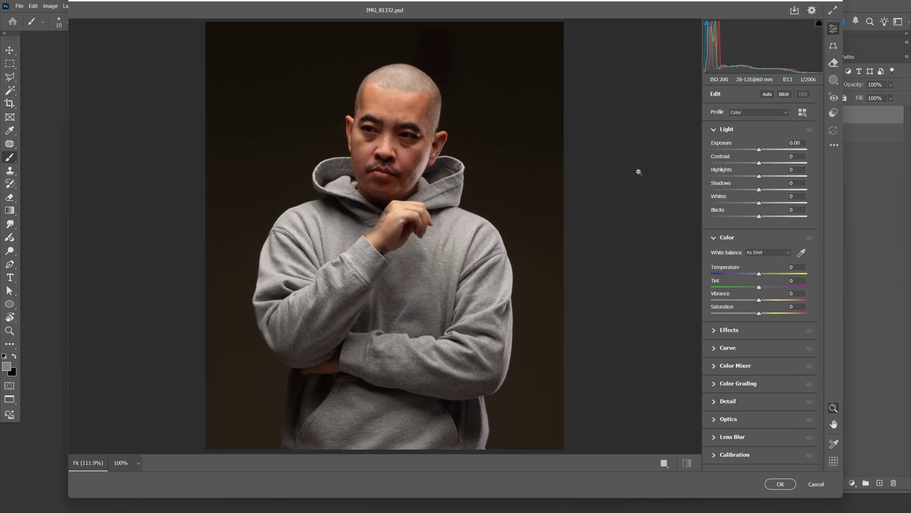
{"action": "left_click", "coordinate": [715, 133]}
{"action": "left_click", "coordinate": [717, 151]}
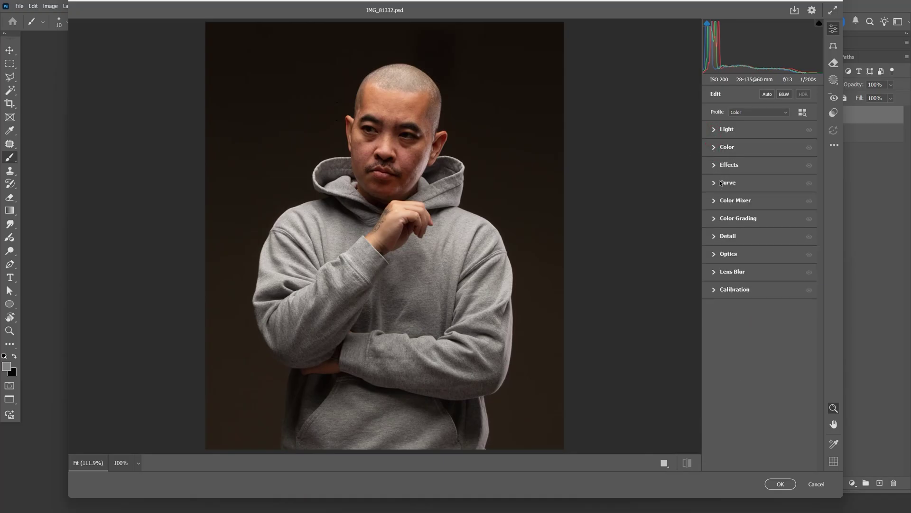
{"action": "left_click", "coordinate": [714, 236]}
{"action": "left_click", "coordinate": [714, 237]}
{"action": "left_click", "coordinate": [716, 168]}
{"action": "left_click_drag", "start_coordinate": [760, 185], "coordinate": [806, 185]}
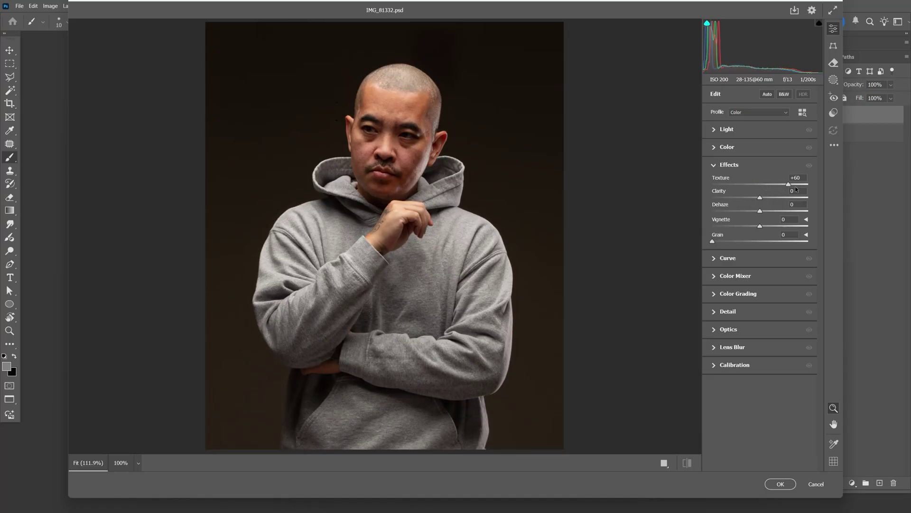
{"action": "mouse_move", "coordinate": [760, 197]}
{"action": "left_mouse_down"}
{"action": "mouse_move", "coordinate": [803, 185]}
{"action": "mouse_move", "coordinate": [777, 199]}
{"action": "left_mouse_up"}
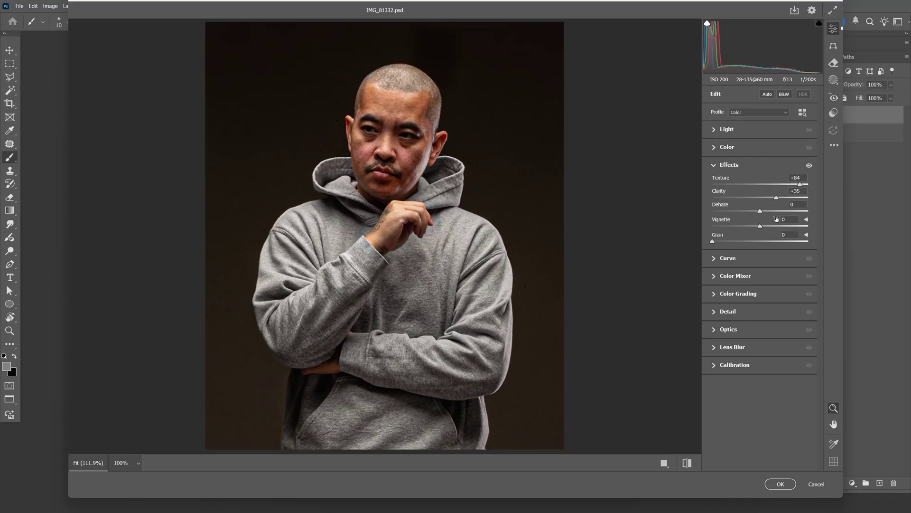
{"action": "left_click", "coordinate": [781, 482]}
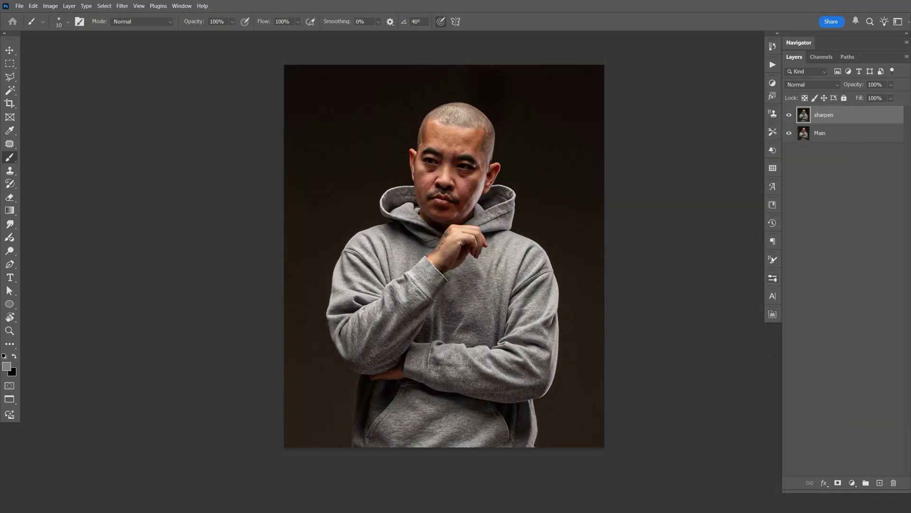
Step: Duplicate the sharpen layer and rename the copy 'smooth'
{"action": "key", "text": "ctrl+j"}
{"action": "double_click", "coordinate": [816, 115]}
{"action": "type", "text": "smooth"}
{"action": "key", "text": "Return"}
Step: Apply Camera Raw Noise Reduction of 100 to the smooth layer, leaving Clarity at 0
{"action": "left_click", "coordinate": [122, 5]}
{"action": "left_click", "coordinate": [157, 78]}
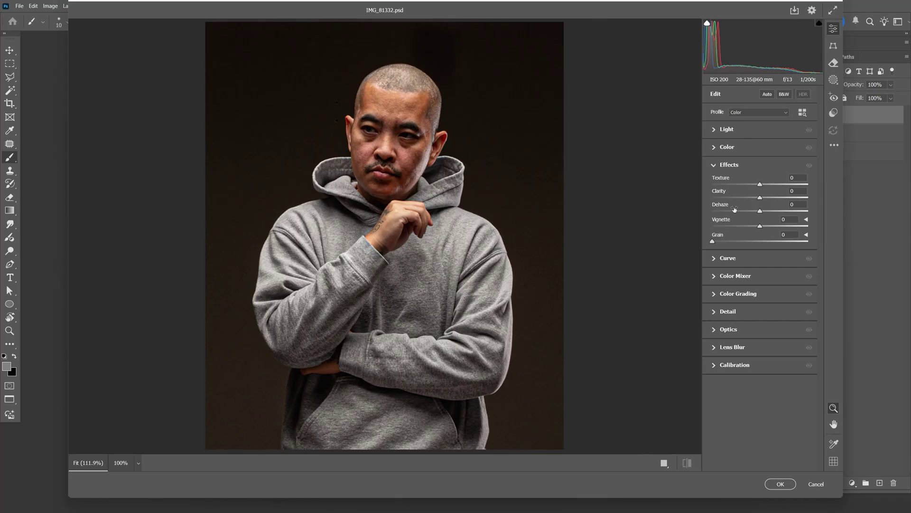
{"action": "left_click_drag", "start_coordinate": [760, 198], "coordinate": [709, 199]}
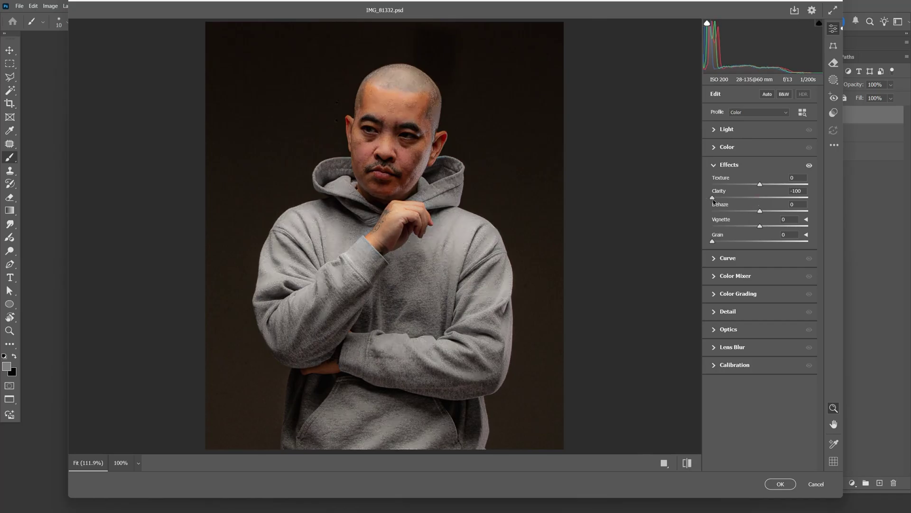
{"action": "double_click", "coordinate": [729, 198]}
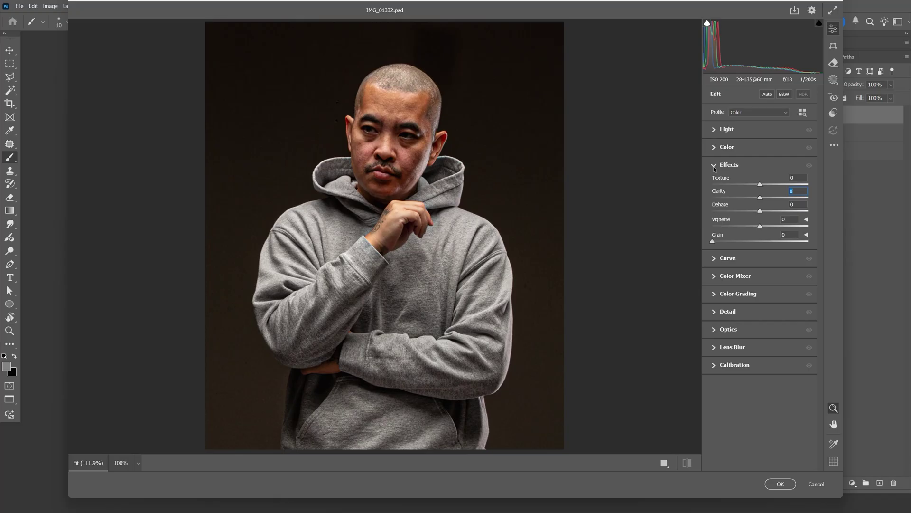
{"action": "left_click", "coordinate": [714, 165]}
{"action": "left_click", "coordinate": [714, 237]}
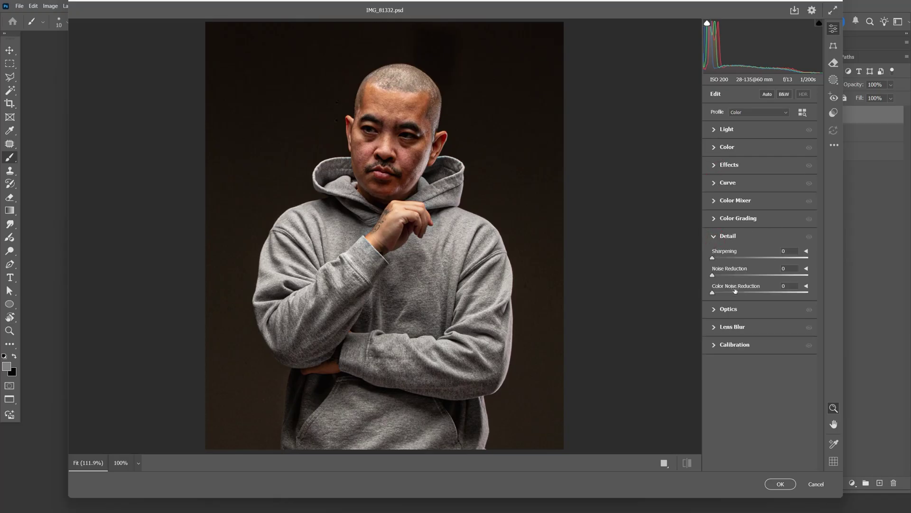
{"action": "left_click_drag", "start_coordinate": [758, 274], "coordinate": [829, 275]}
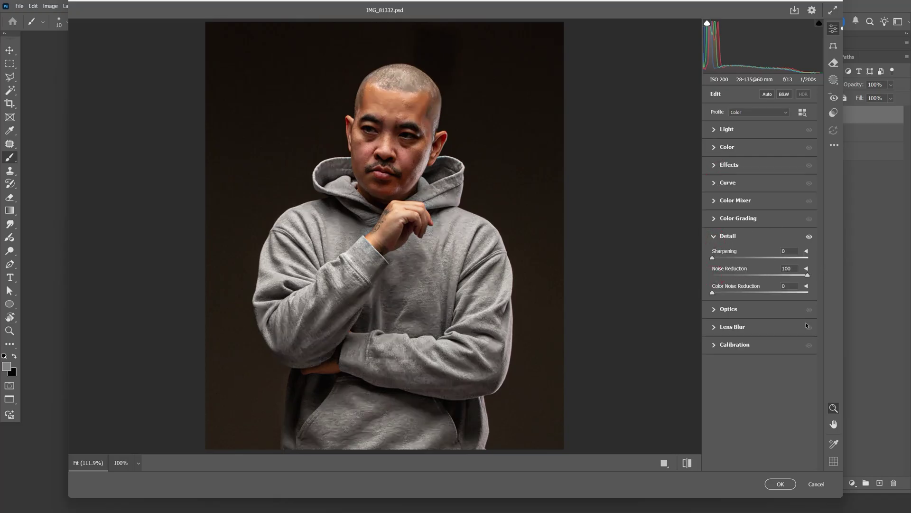
{"action": "left_click", "coordinate": [779, 483]}
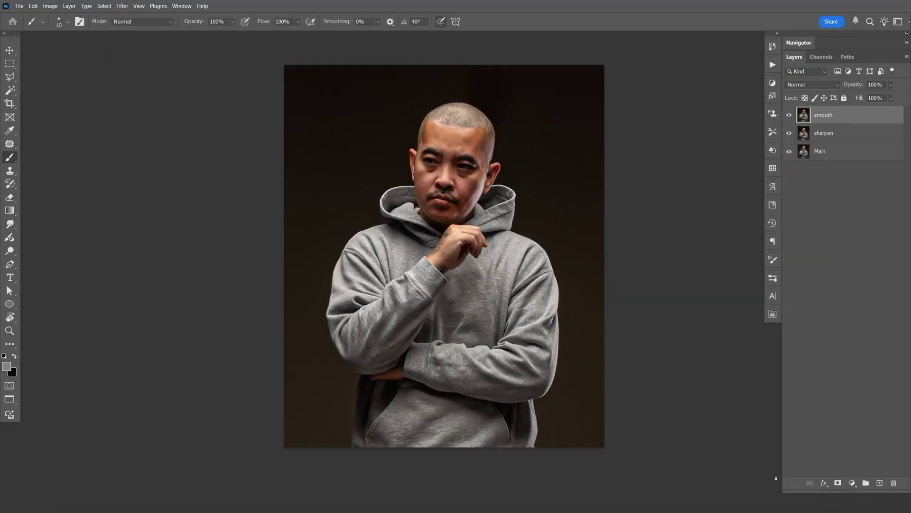
Step: Set the smooth layer's opacity to 50%
{"action": "left_click", "coordinate": [122, 7]}
{"action": "key", "text": "Escape"}
{"action": "left_click", "coordinate": [846, 81]}
{"action": "type", "text": "50"}
{"action": "key", "text": "Return"}
Step: Add an inverted black mask, paint white over the face skin, then add a new empty layer
{"action": "left_click", "coordinate": [838, 483]}
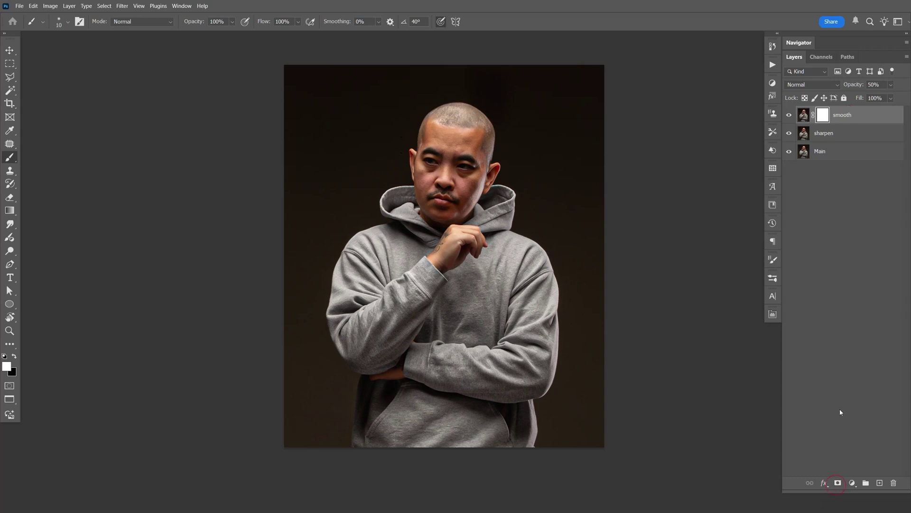
{"action": "key", "text": "ctrl+i"}
{"action": "key", "text": "bracketright"}
{"action": "key", "text": "bracketright"}
{"action": "key", "text": "bracketright"}
{"action": "mouse_move", "coordinate": [436, 214]}
{"action": "left_mouse_down"}
{"action": "mouse_move", "coordinate": [423, 181]}
{"action": "mouse_move", "coordinate": [436, 131]}
{"action": "mouse_move", "coordinate": [449, 141]}
{"action": "mouse_move", "coordinate": [445, 178]}
{"action": "mouse_move", "coordinate": [461, 147]}
{"action": "mouse_move", "coordinate": [477, 154]}
{"action": "mouse_move", "coordinate": [479, 176]}
{"action": "mouse_move", "coordinate": [457, 172]}
{"action": "left_mouse_up"}
{"action": "key", "text": "bracketleft"}
{"action": "key", "text": "bracketleft"}
{"action": "left_click", "coordinate": [421, 145]}
{"action": "left_click", "coordinate": [879, 483]}
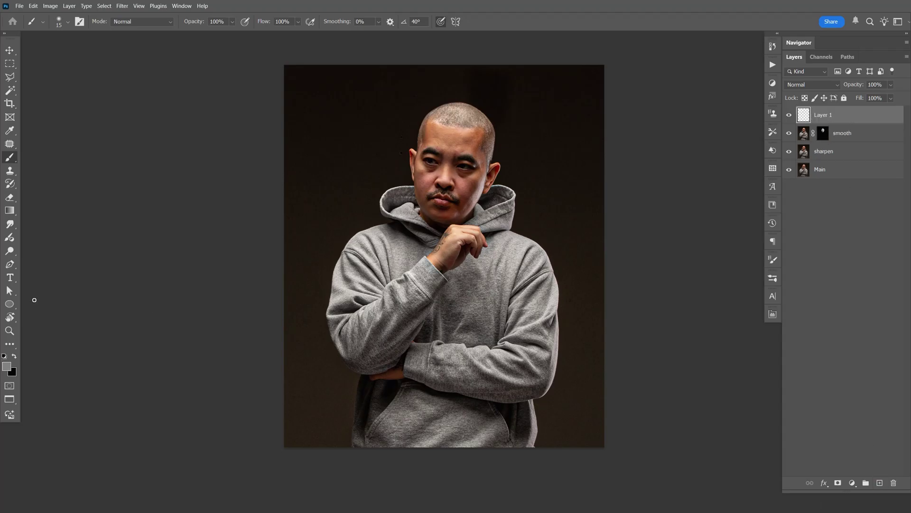
Step: Set the foreground colour to grey 7f7f7f and fill Layer 1 with it
{"action": "left_click", "coordinate": [9, 370]}
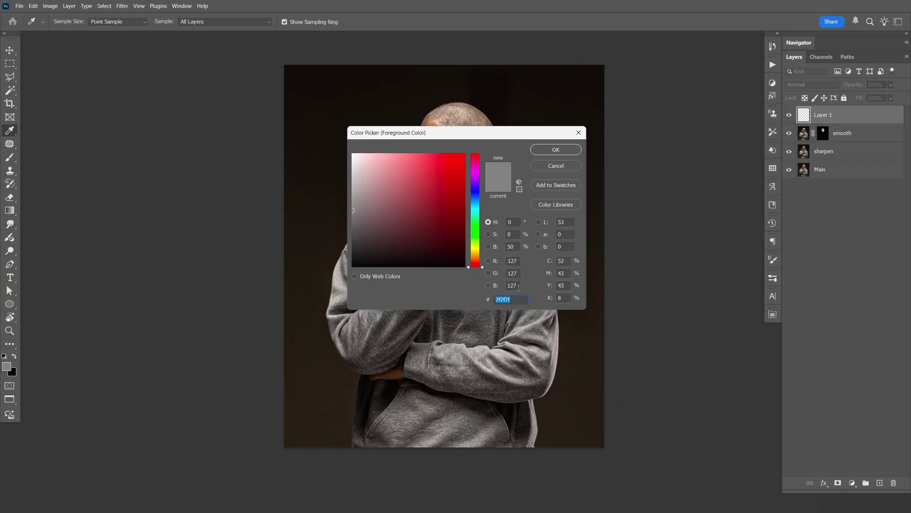
{"action": "left_click", "coordinate": [551, 148]}
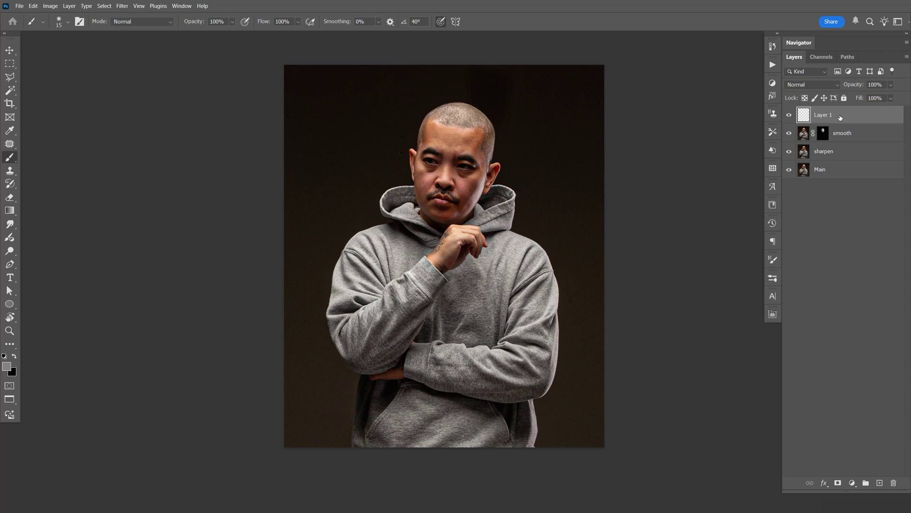
{"action": "key", "text": "alt+BackSpace"}
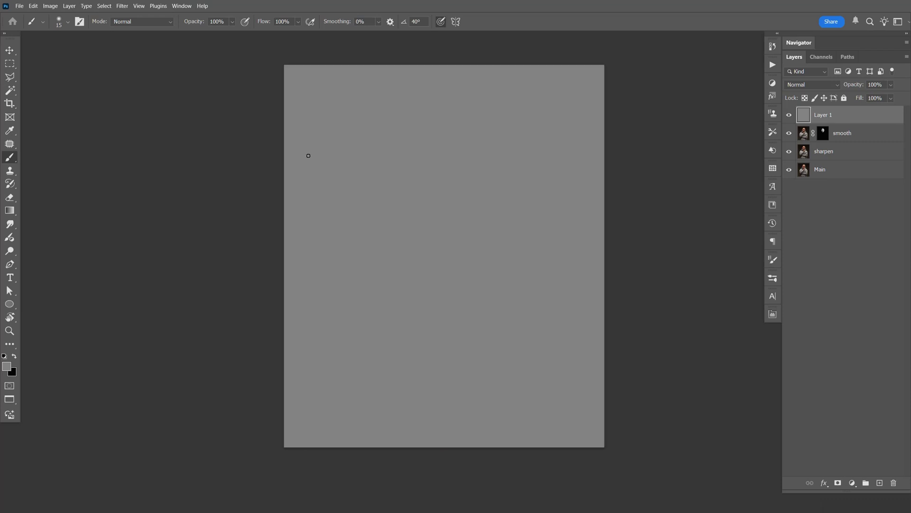
Step: Try Add Noise at 7% with Soft Light blending, then undo both
{"action": "left_click", "coordinate": [122, 6]}
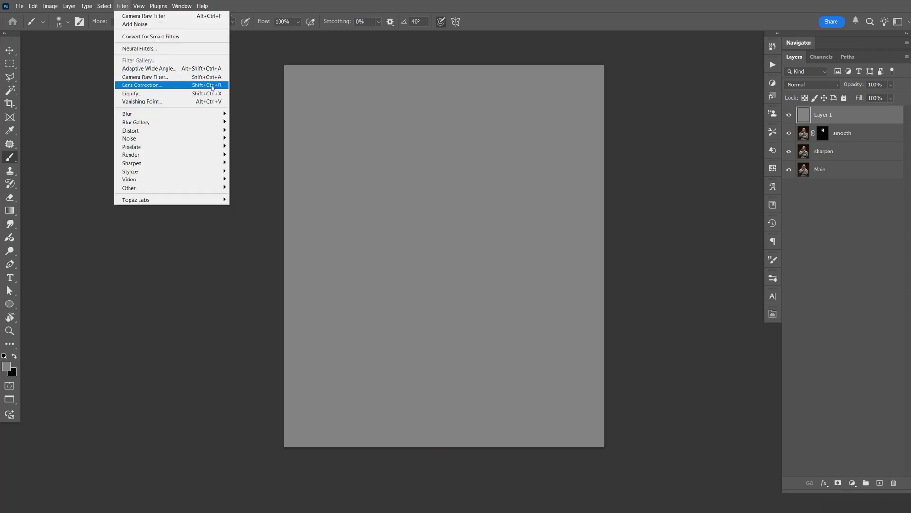
{"action": "mouse_move", "coordinate": [191, 139]}
{"action": "left_click", "coordinate": [246, 138]}
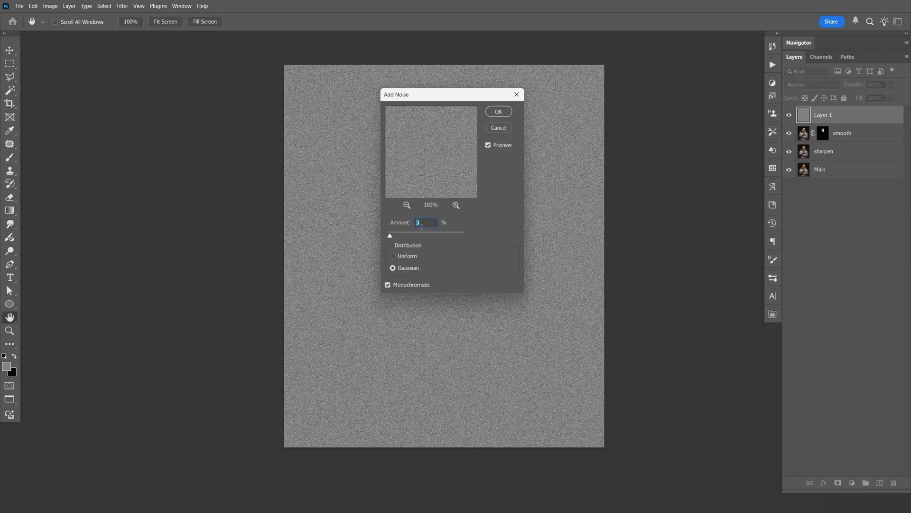
{"action": "type", "text": "7"}
{"action": "left_click", "coordinate": [499, 112]}
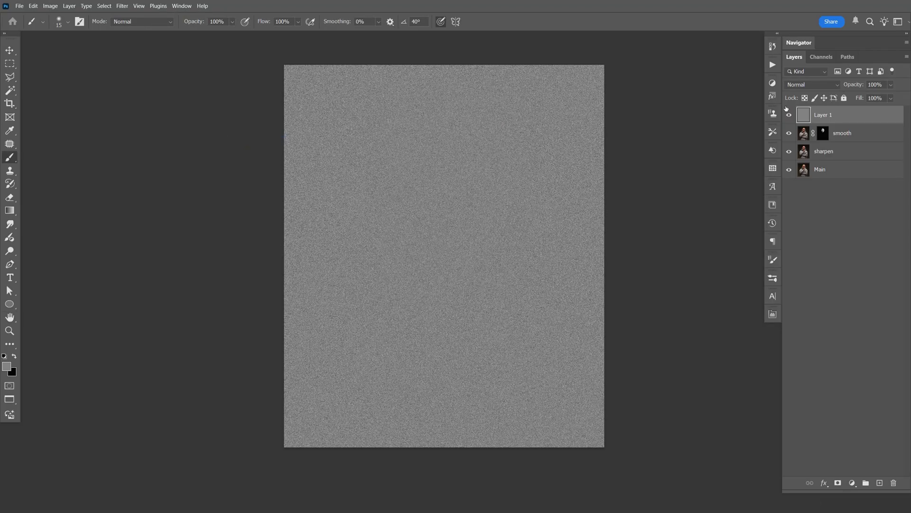
{"action": "left_click", "coordinate": [821, 84]}
{"action": "left_click", "coordinate": [817, 213]}
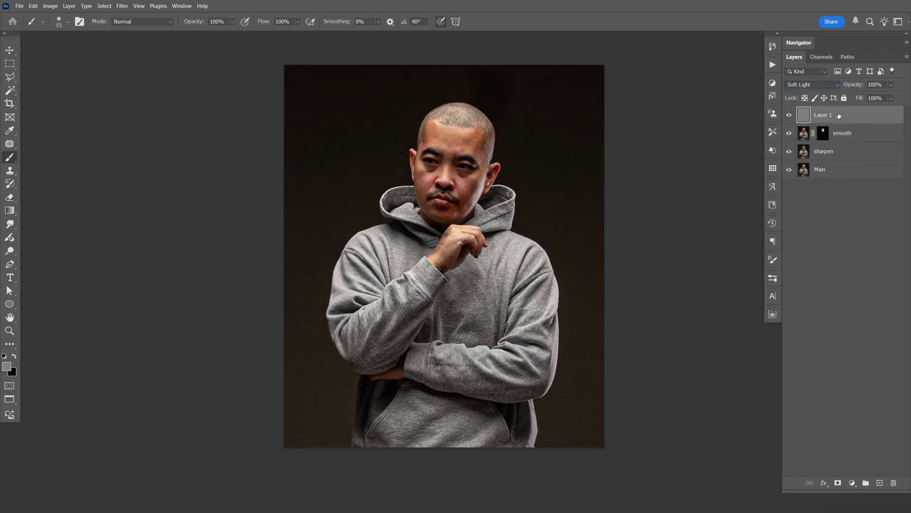
{"action": "key", "text": "shift+alt+n"}
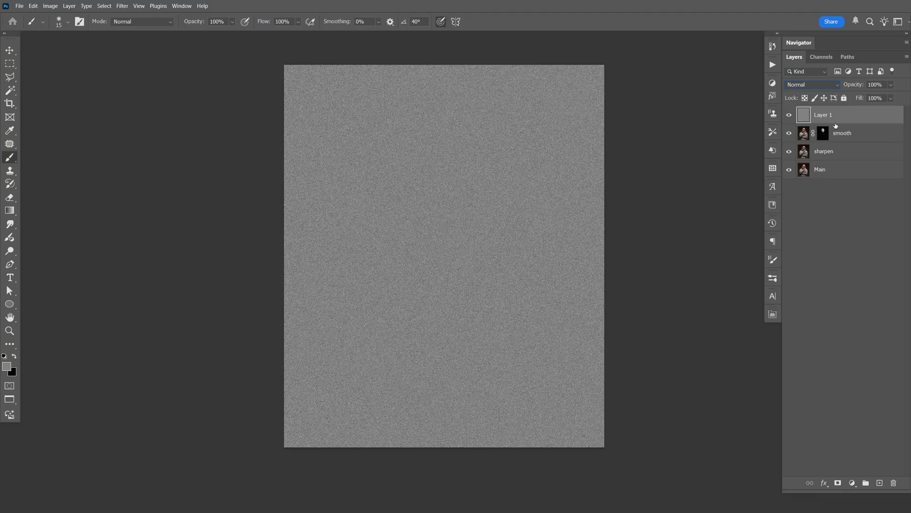
{"action": "key", "text": "ctrl+z"}
Step: Add 3% Gaussian monochromatic noise, blend it as Soft Light, and duplicate the grain layer
{"action": "left_click", "coordinate": [122, 6]}
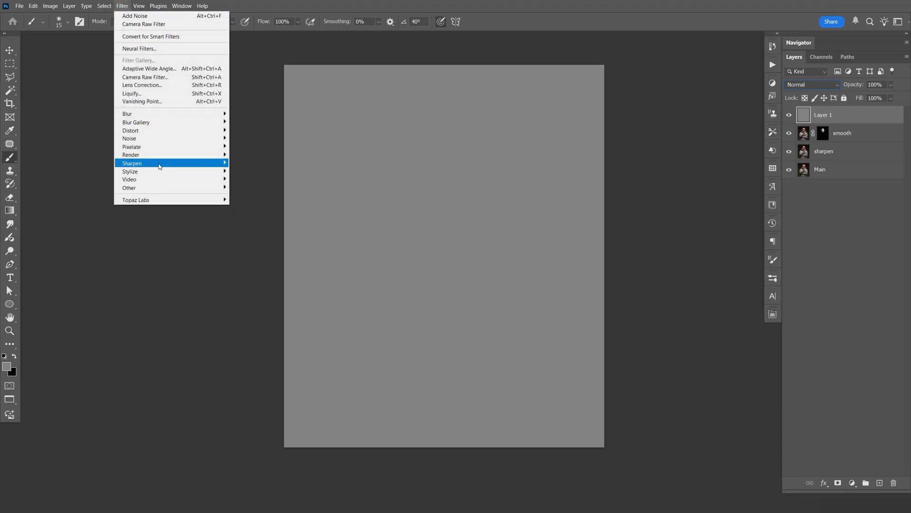
{"action": "mouse_move", "coordinate": [156, 138]}
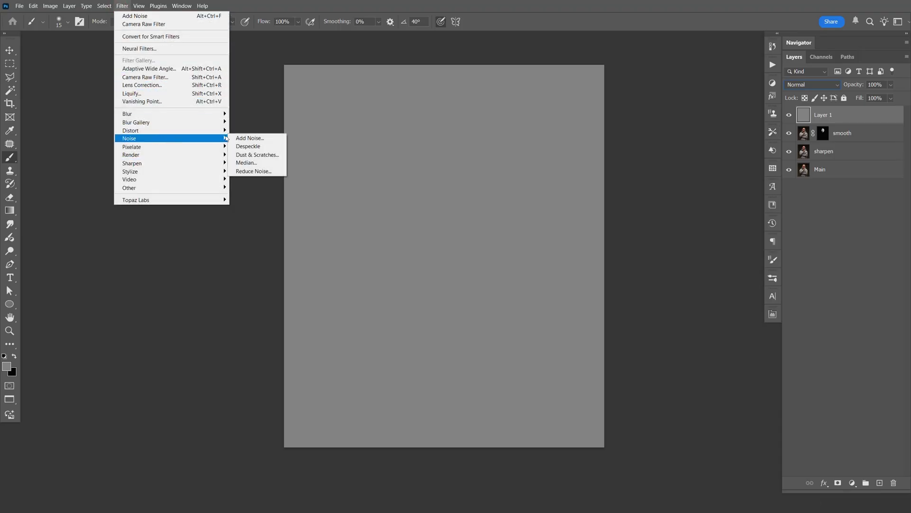
{"action": "left_click", "coordinate": [237, 138]}
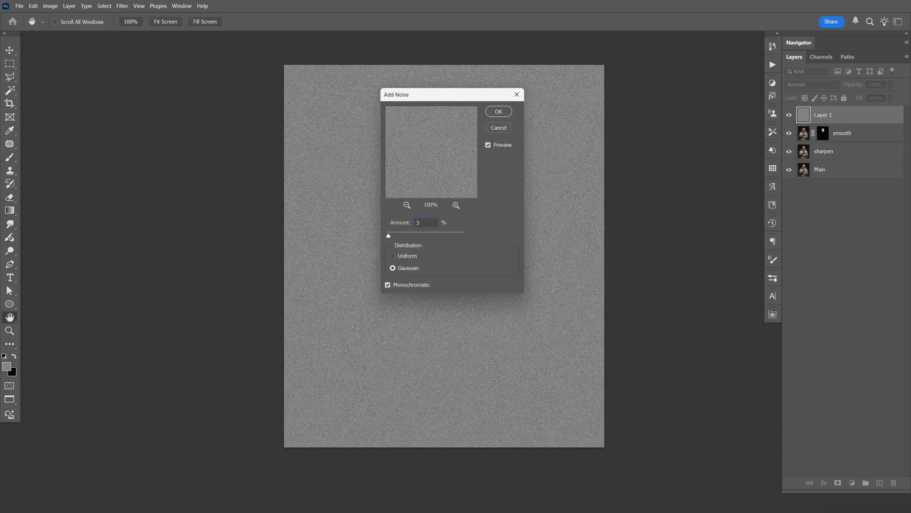
{"action": "left_click", "coordinate": [499, 112]}
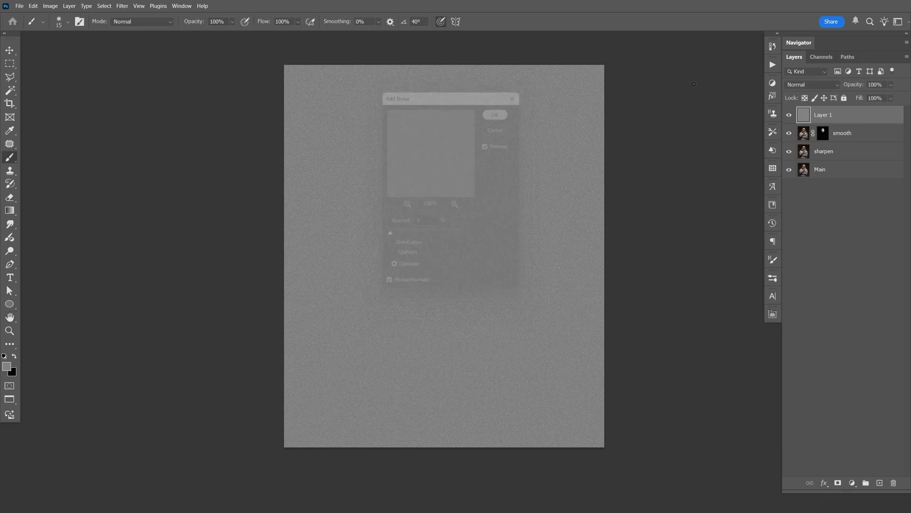
{"action": "left_click", "coordinate": [813, 84]}
{"action": "left_click", "coordinate": [807, 219]}
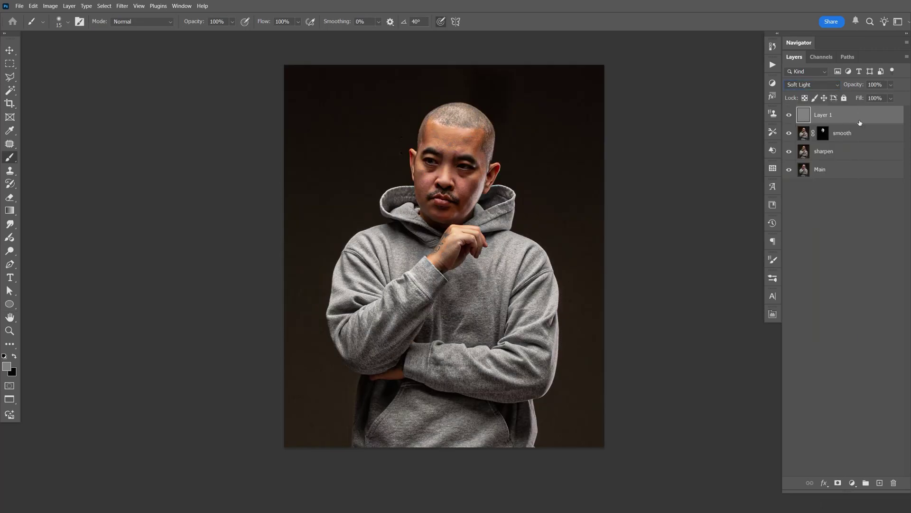
{"action": "key", "text": "ctrl+j"}
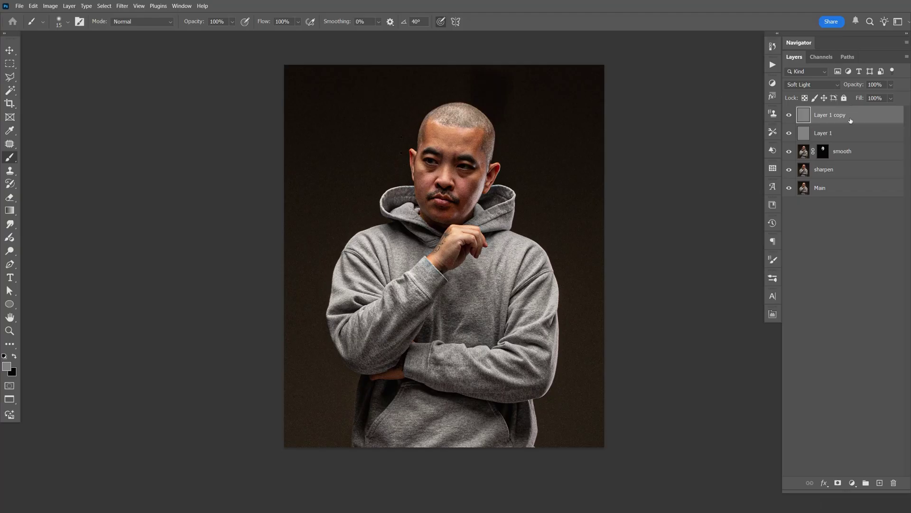
Step: Lower the Layer 1 copy grain layer's opacity to 33%
{"action": "left_click", "coordinate": [891, 84]}
{"action": "left_click_drag", "start_coordinate": [901, 98], "coordinate": [871, 98]}
{"action": "left_click", "coordinate": [854, 136]}
Step: Hide and reshow the retouch layers to compare, then select the sharpen layer
{"action": "left_click_drag", "start_coordinate": [788, 115], "coordinate": [789, 170]}
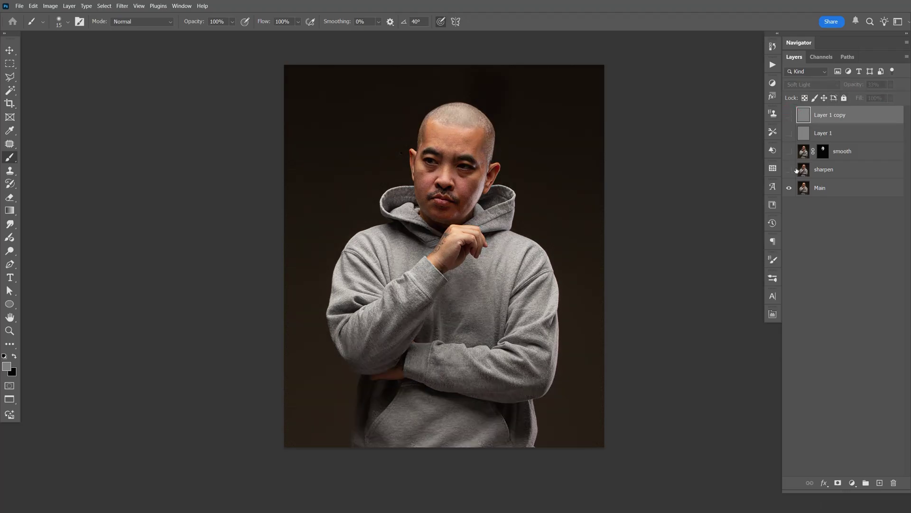
{"action": "left_click_drag", "start_coordinate": [790, 125], "coordinate": [790, 170]}
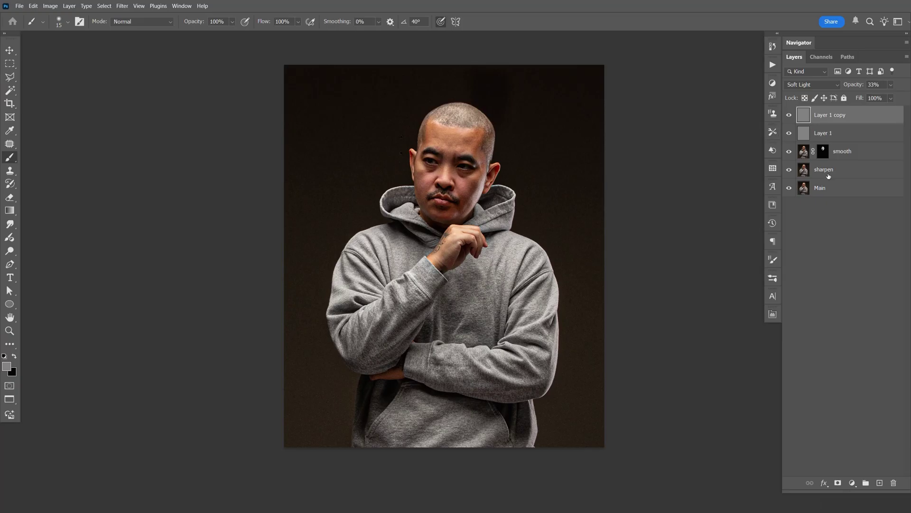
{"action": "left_click", "coordinate": [844, 175]}
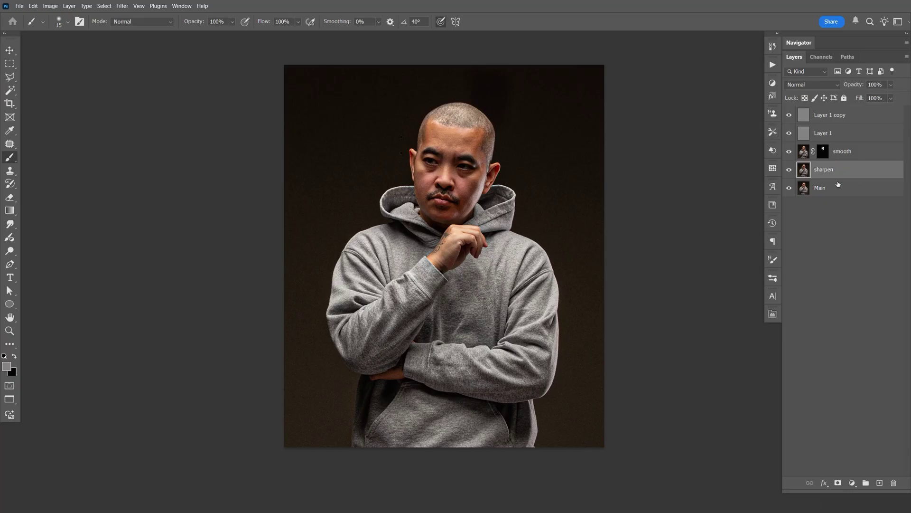
Step: Apply Camera Raw Texture +24, Clarity +24 and Dehaze -7 to the sharpen layer, then compare against the original
{"action": "left_click", "coordinate": [122, 6]}
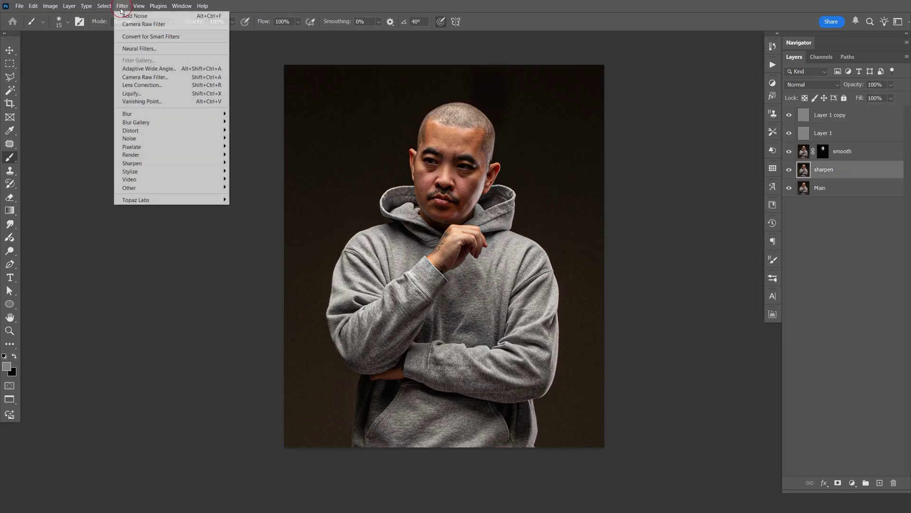
{"action": "left_click", "coordinate": [155, 78]}
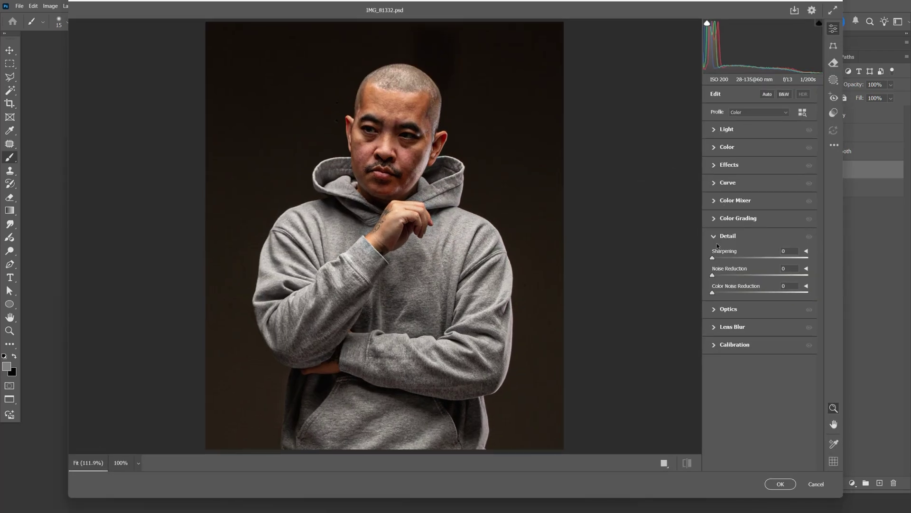
{"action": "left_click", "coordinate": [717, 236]}
{"action": "left_click", "coordinate": [727, 164]}
{"action": "mouse_move", "coordinate": [759, 192]}
{"action": "left_mouse_down"}
{"action": "mouse_move", "coordinate": [776, 200]}
{"action": "mouse_move", "coordinate": [770, 184]}
{"action": "mouse_move", "coordinate": [749, 210]}
{"action": "mouse_move", "coordinate": [772, 184]}
{"action": "left_mouse_up"}
{"action": "type", "text": "-7"}
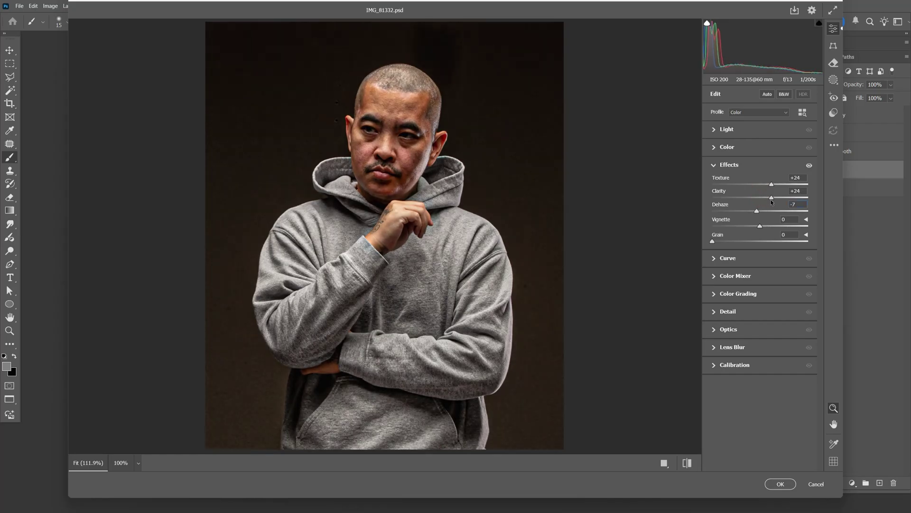
{"action": "left_click", "coordinate": [790, 484]}
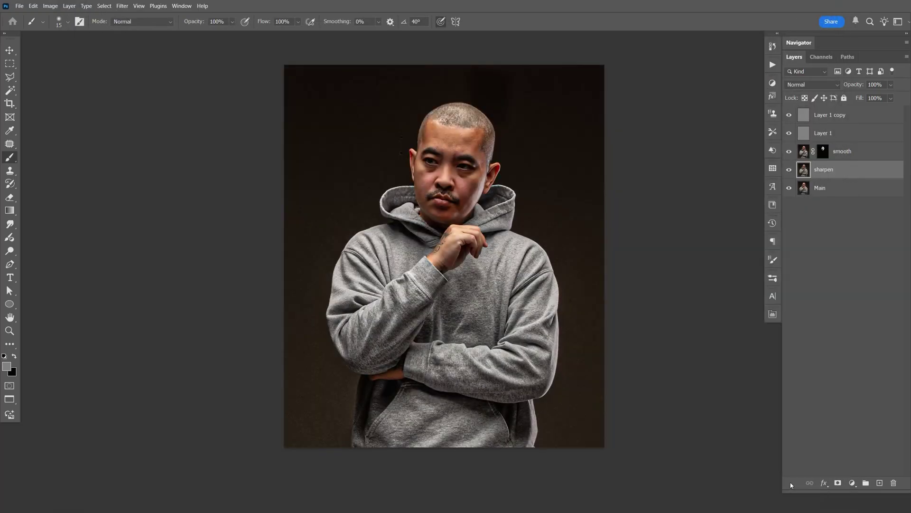
{"action": "mouse_move", "coordinate": [789, 169]}
{"action": "left_mouse_down"}
{"action": "mouse_move", "coordinate": [789, 115]}
{"action": "mouse_move", "coordinate": [789, 169]}
{"action": "left_mouse_up"}
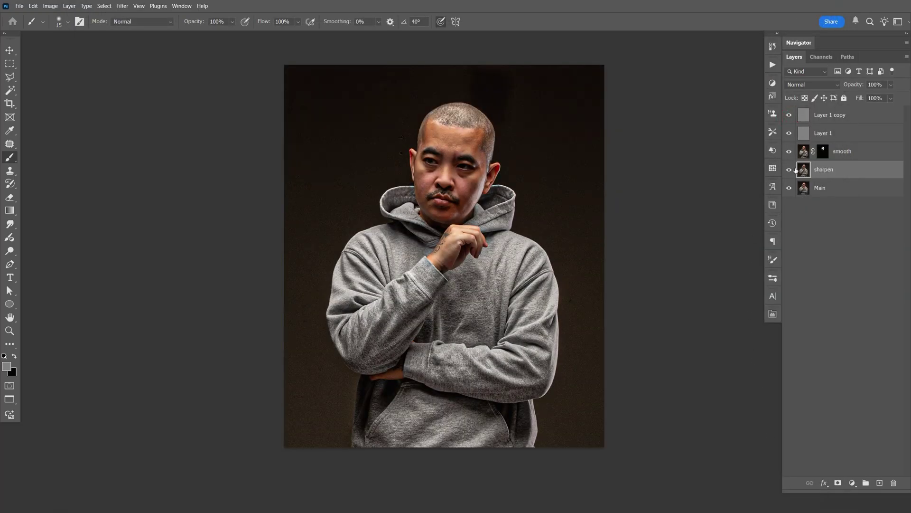